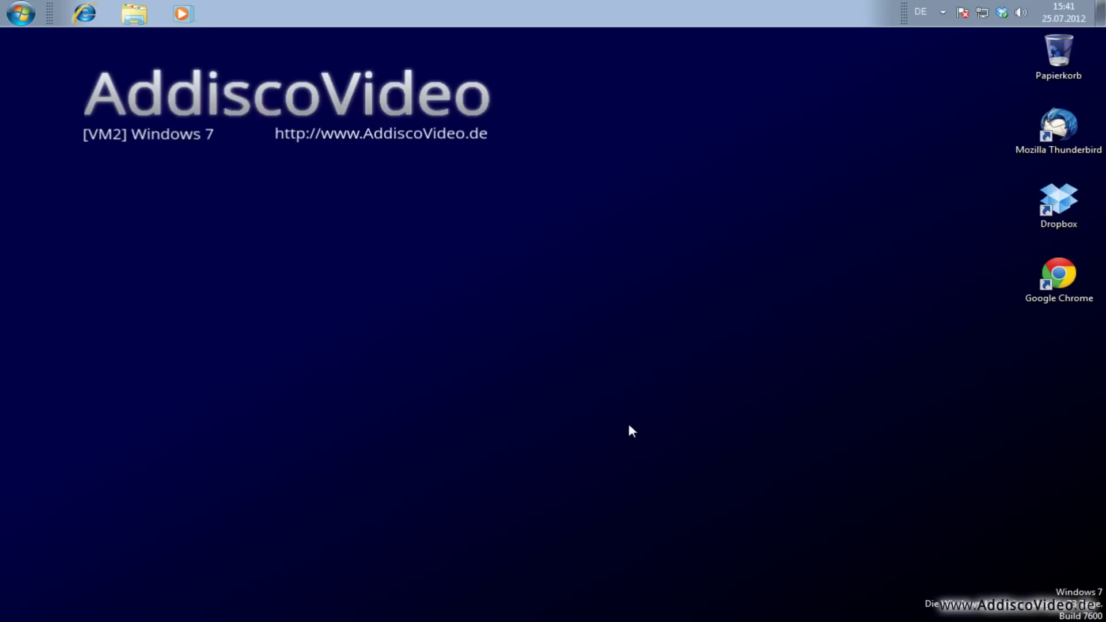
# Step: Open Mozilla Thunderbird and delete the message "Lösch' mich!" from the first account's Posteingang
pyautogui.doubleClick(1058, 127)
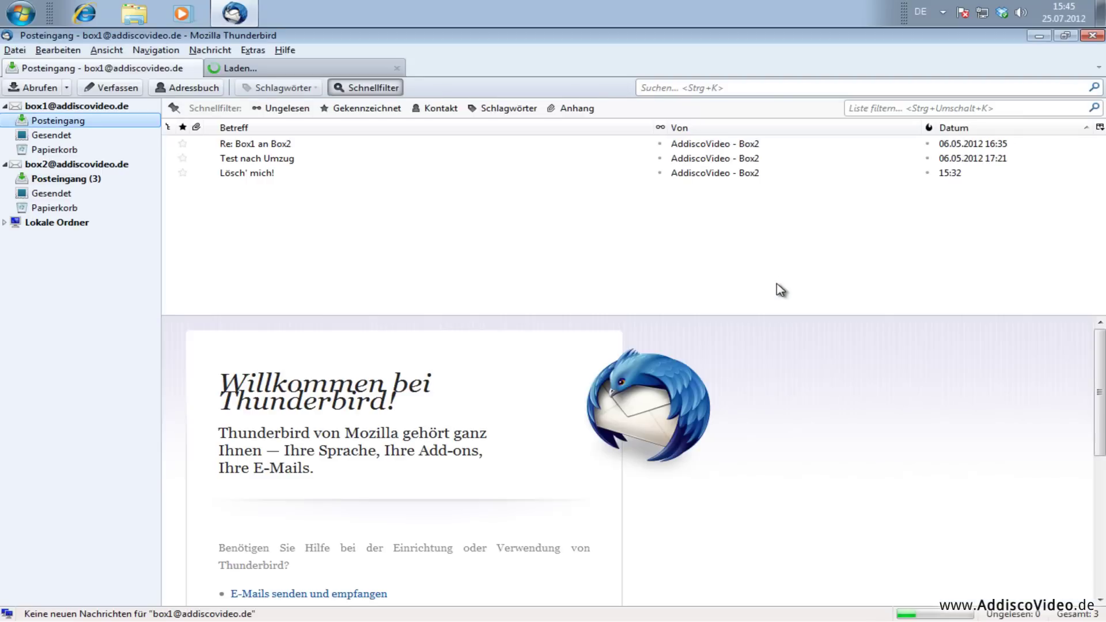
pyautogui.click(255, 173)
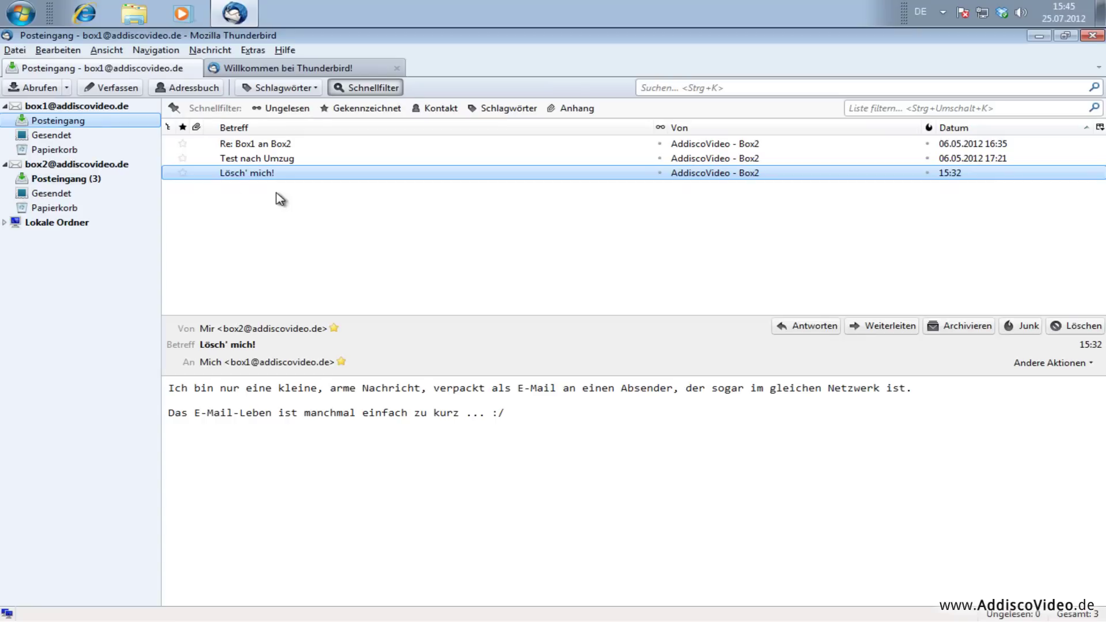
pyautogui.rightClick(270, 174)
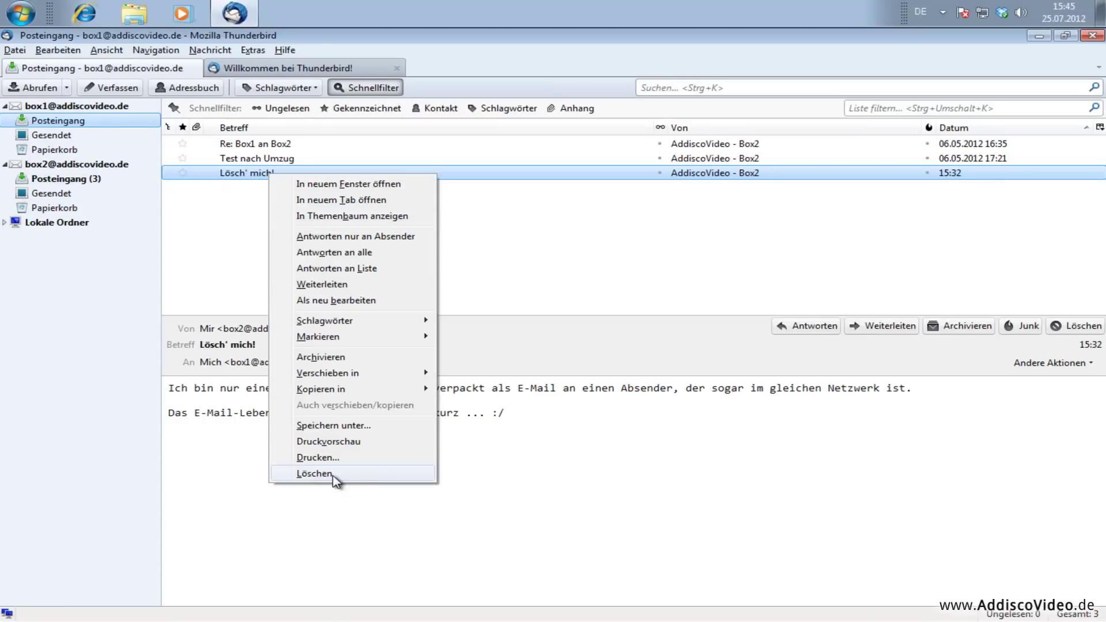
pyautogui.click(945, 452)
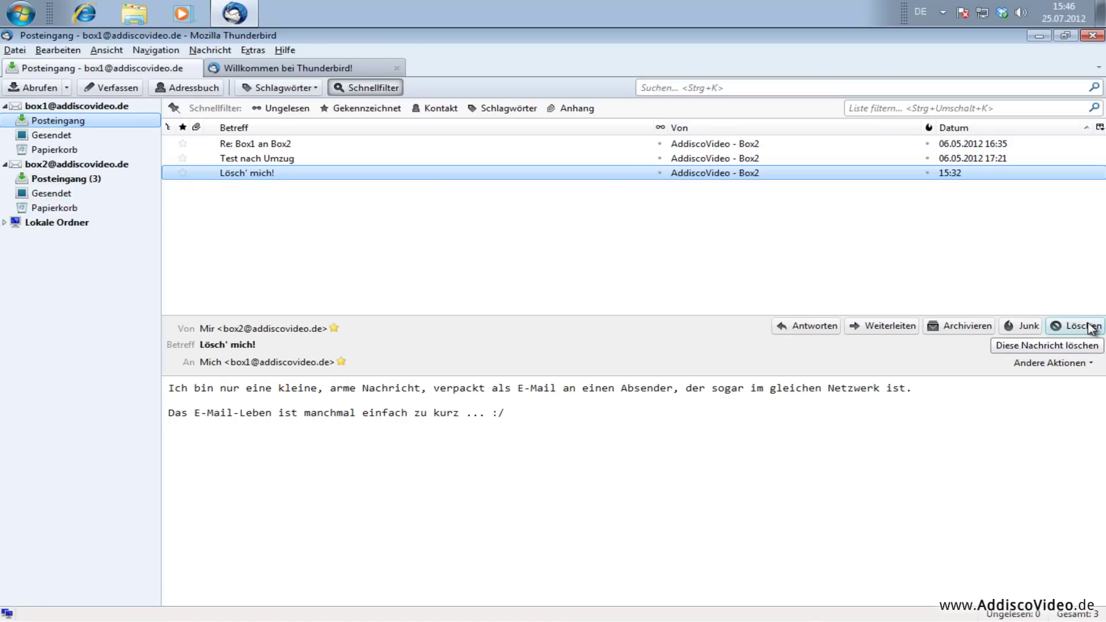
pyautogui.click(1090, 327)
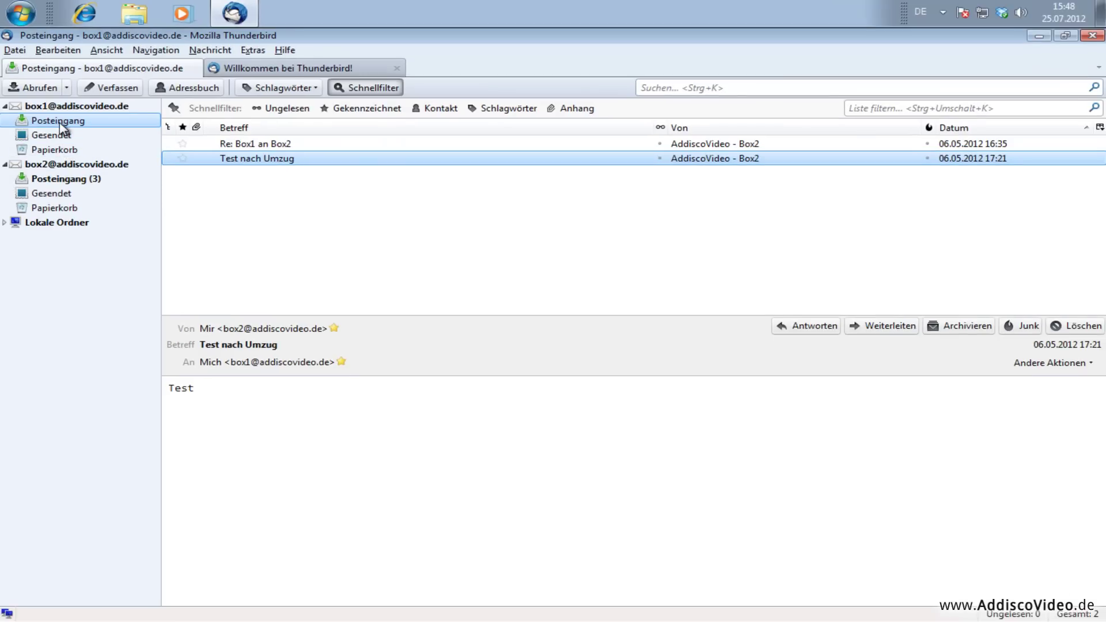
# Step: Compact the Posteingang folders of the first and second mail accounts
pyautogui.rightClick(123, 244)
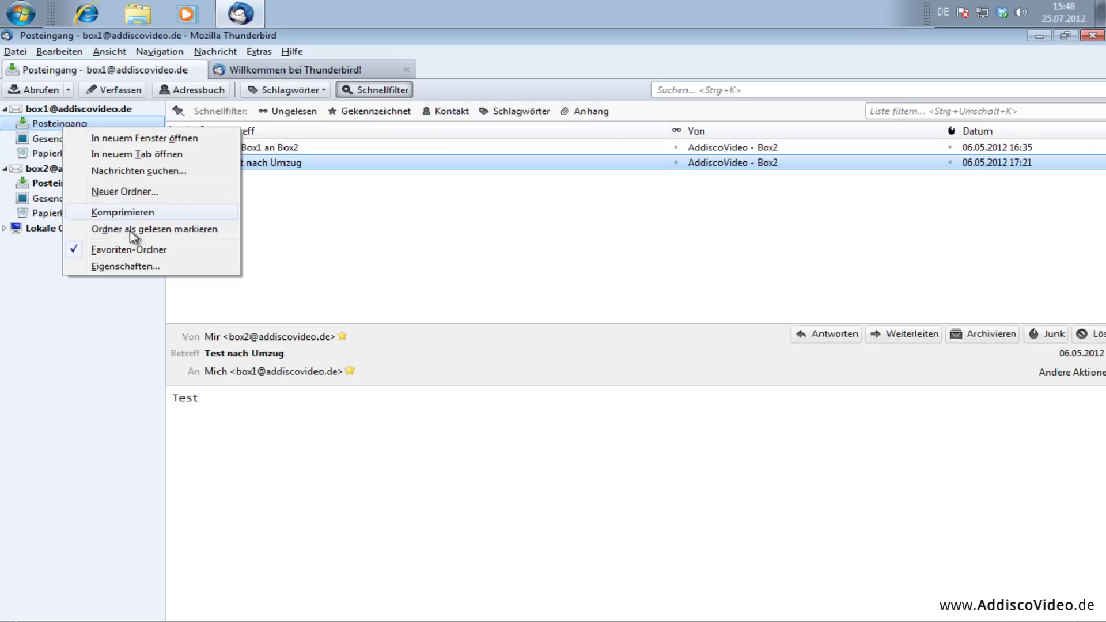
pyautogui.click(242, 265)
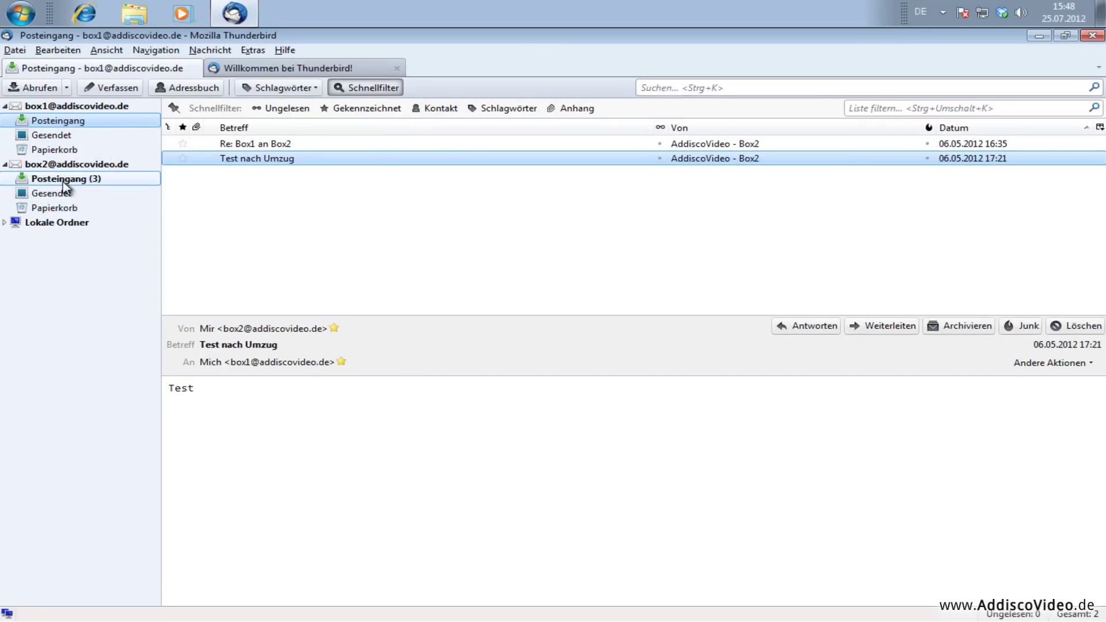
pyautogui.rightClick(124, 209)
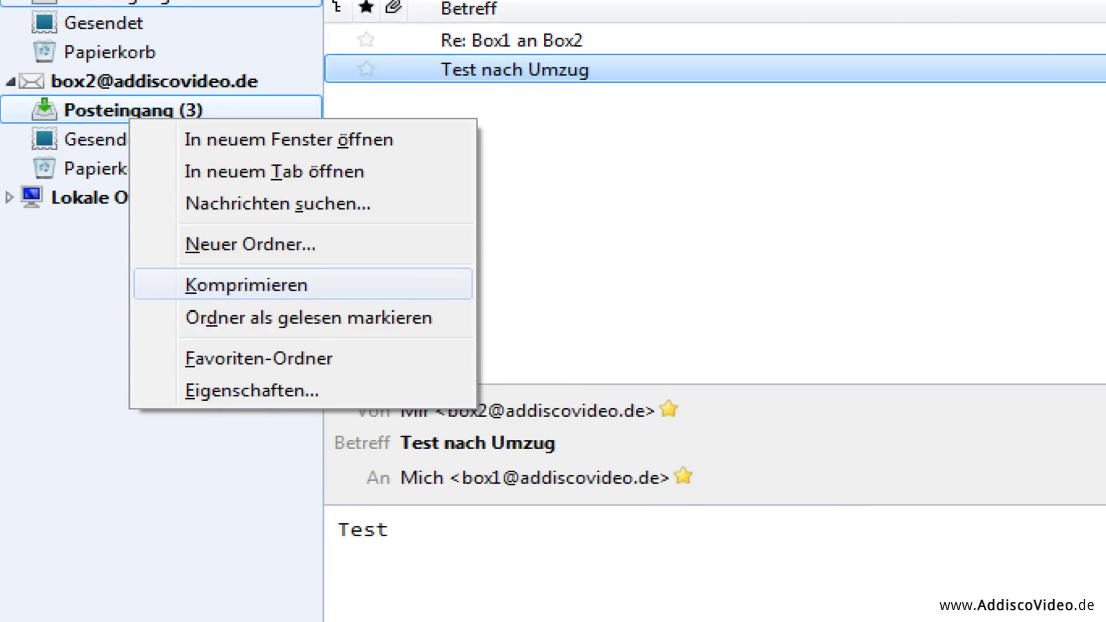
pyautogui.click(245, 285)
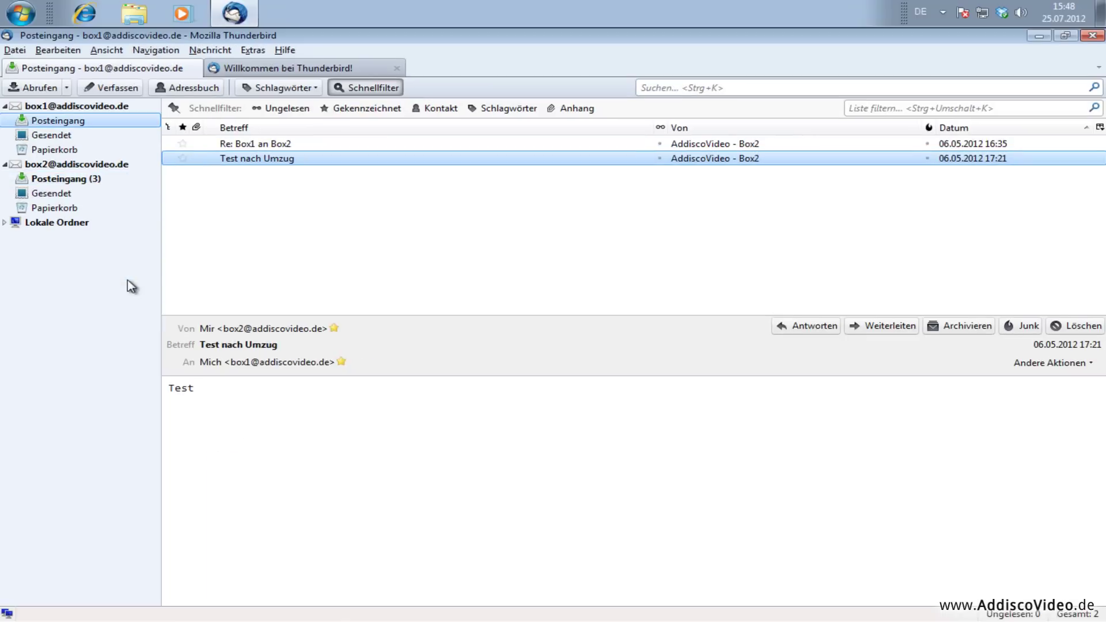
pyautogui.rightClick(75, 122)
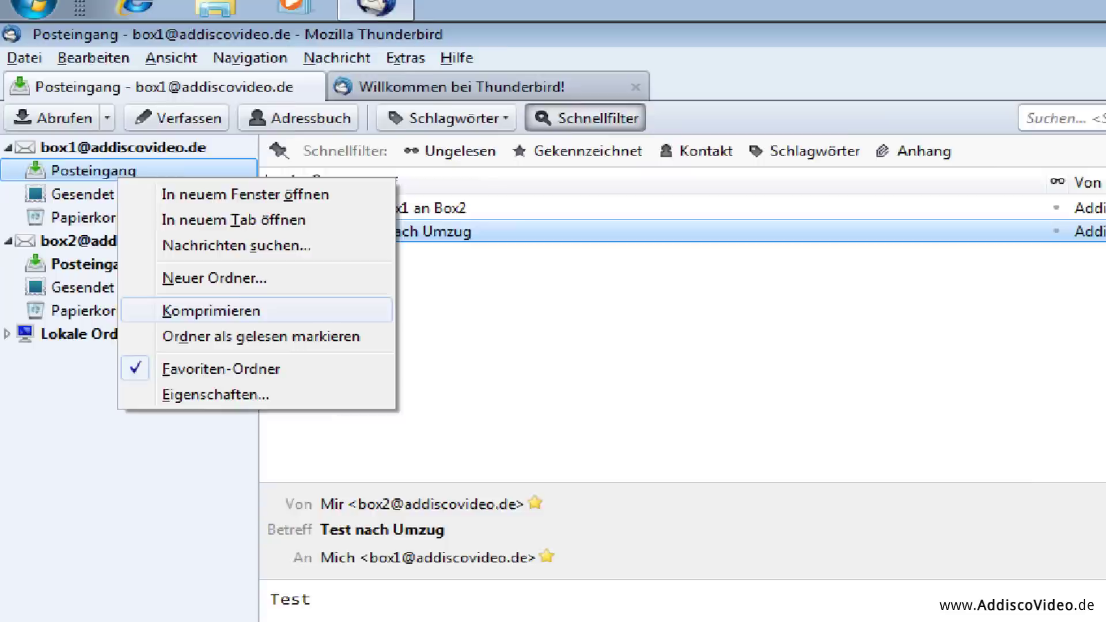
pyautogui.click(263, 311)
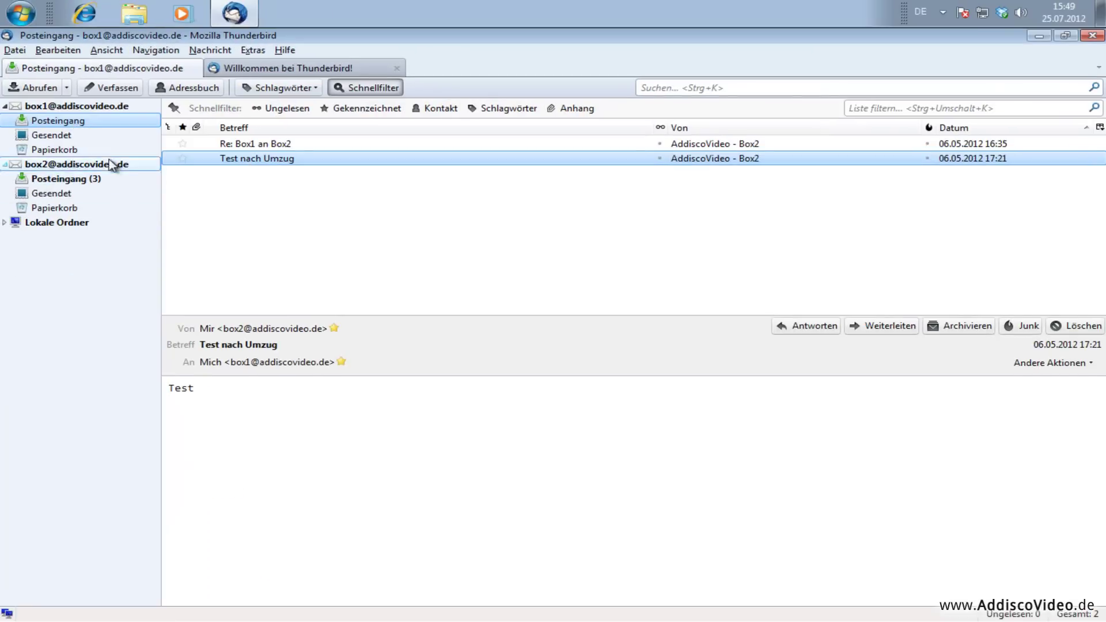
pyautogui.rightClick(88, 131)
pyautogui.click(138, 210)
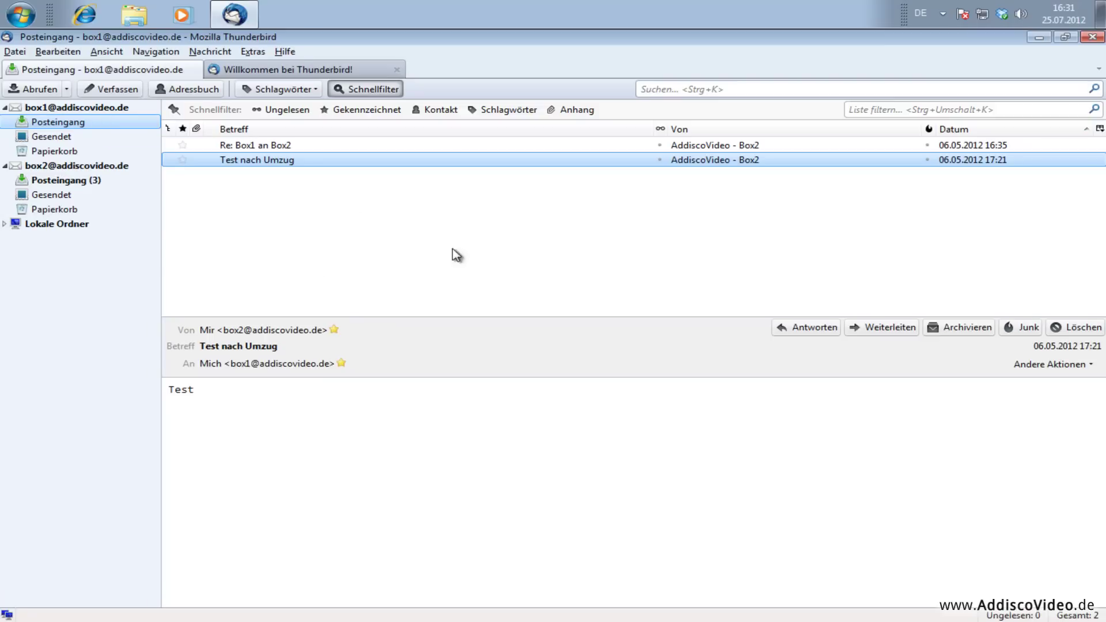
# Step: Delete the message "Lösch' mich!" from the first account's Papierkorb folder
pyautogui.click(45, 152)
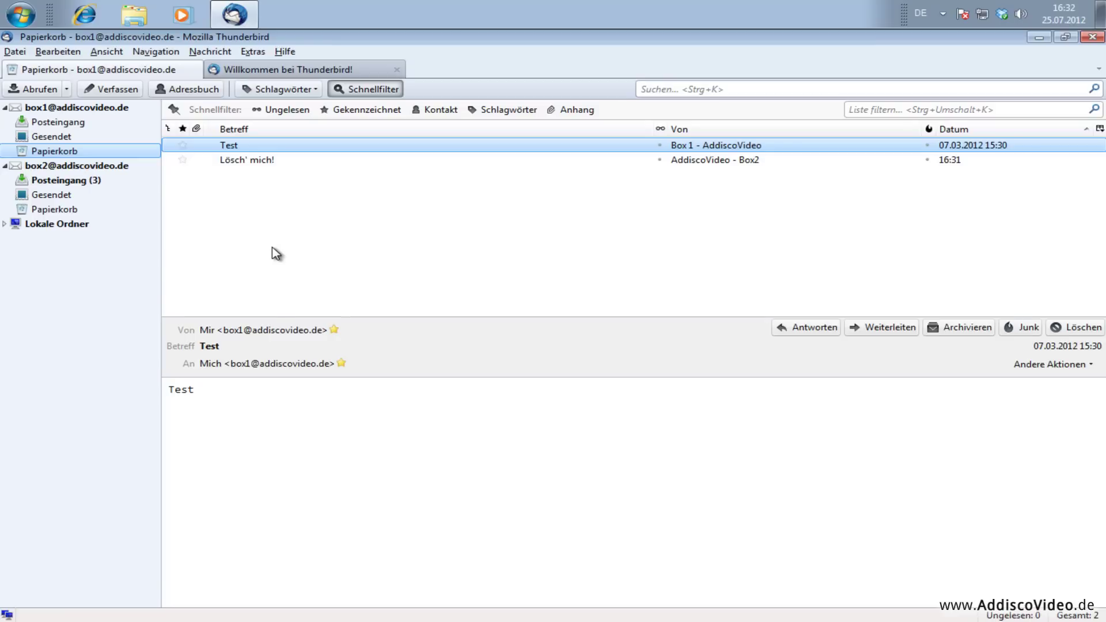
pyautogui.click(254, 161)
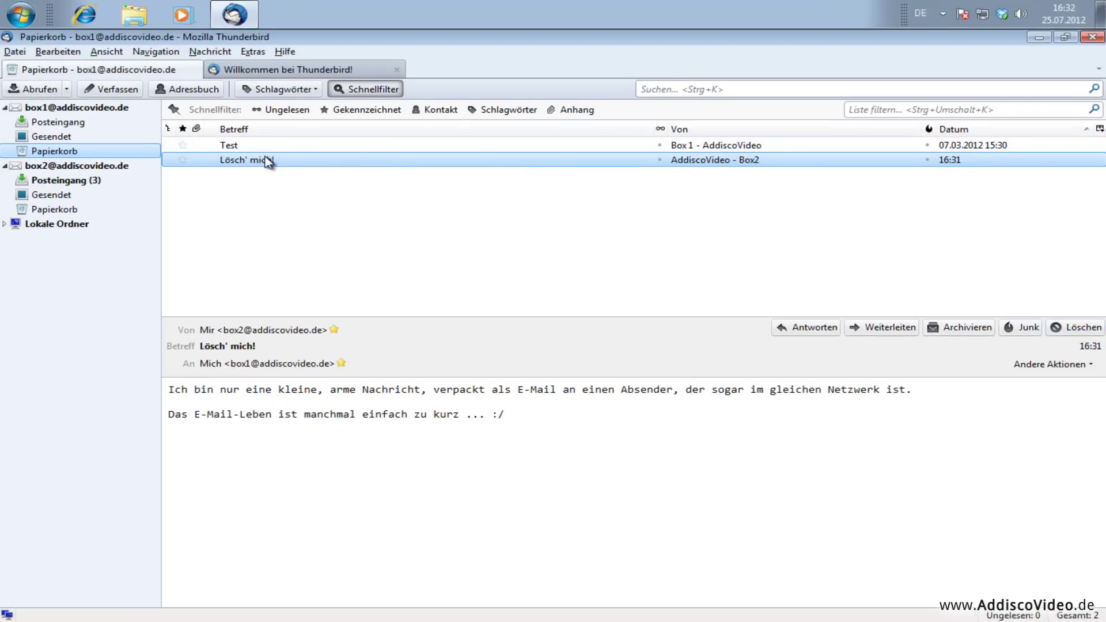
pyautogui.rightClick(268, 162)
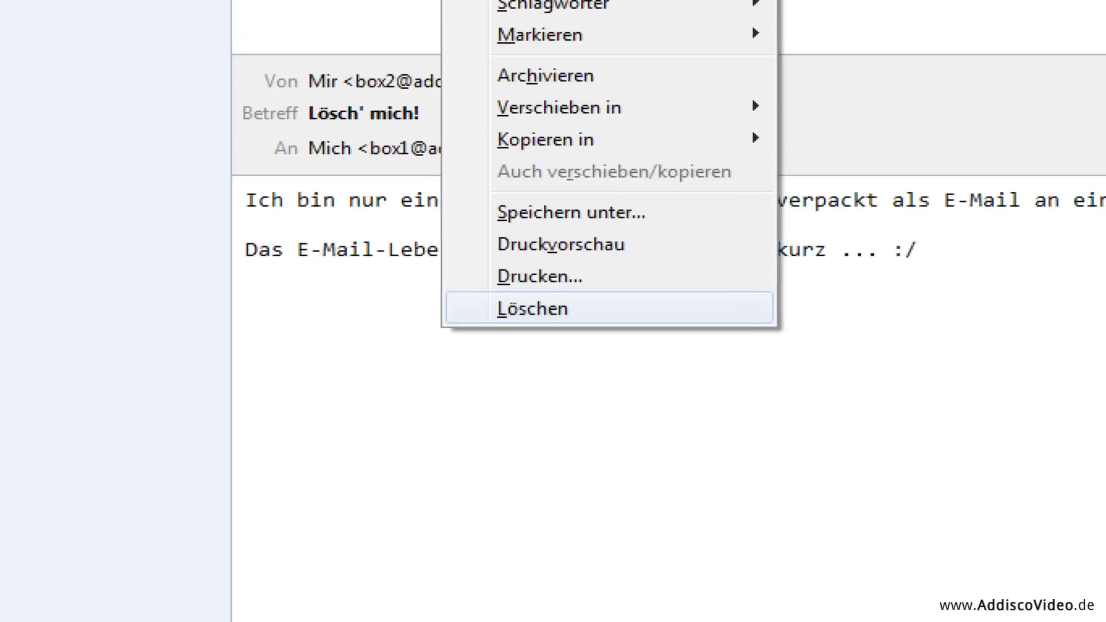
pyautogui.press('Escape')
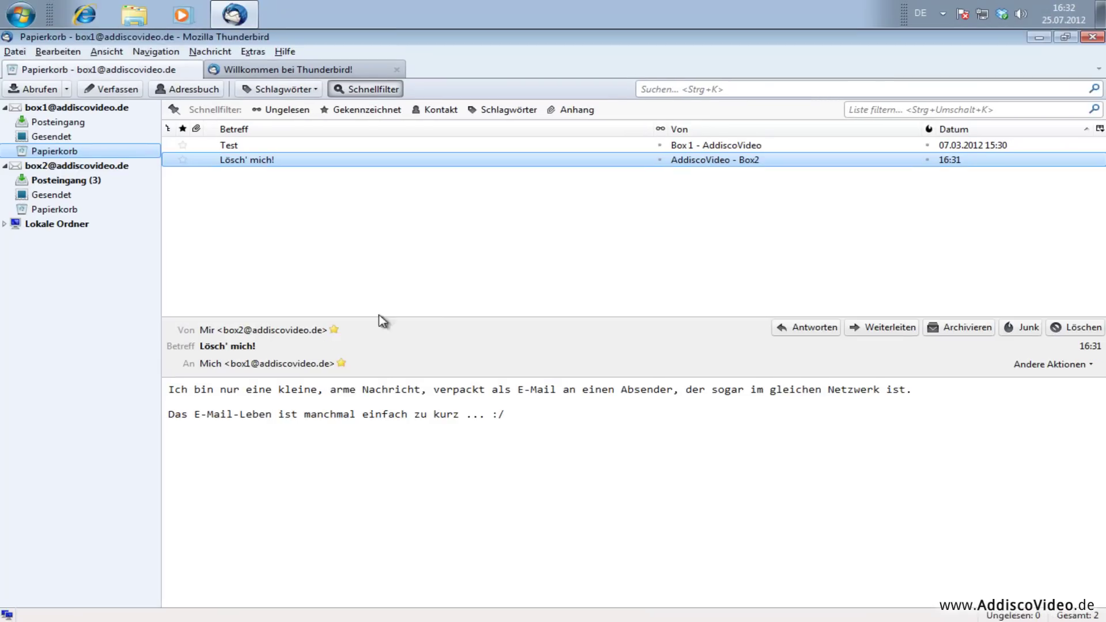
pyautogui.click(1075, 327)
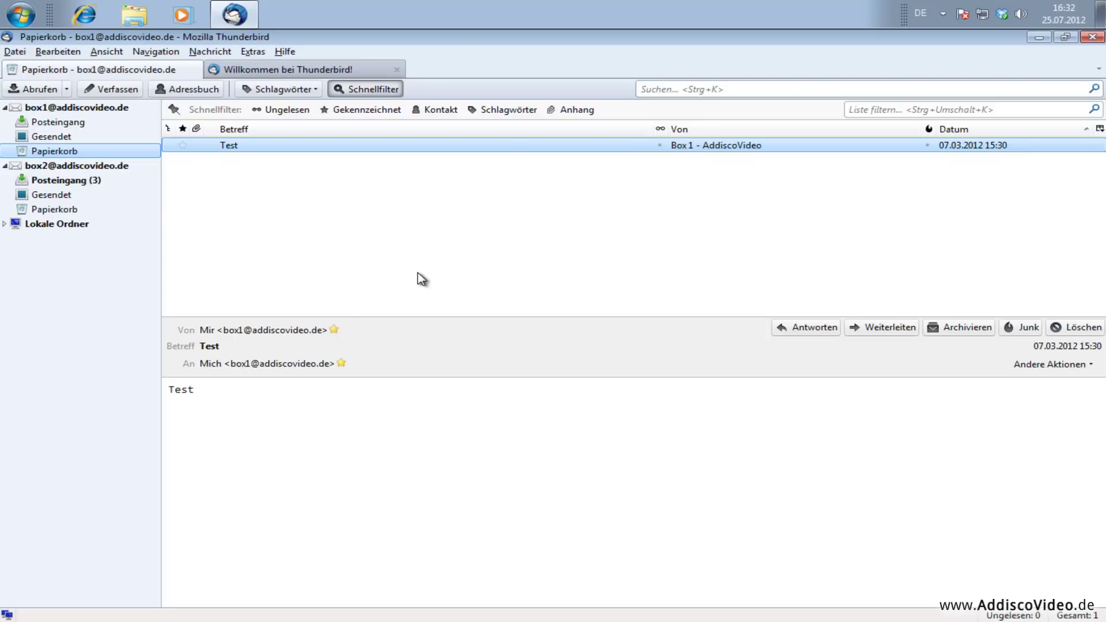
# Step: Compact the Papierkorb folder of the first mail account
pyautogui.rightClick(61, 152)
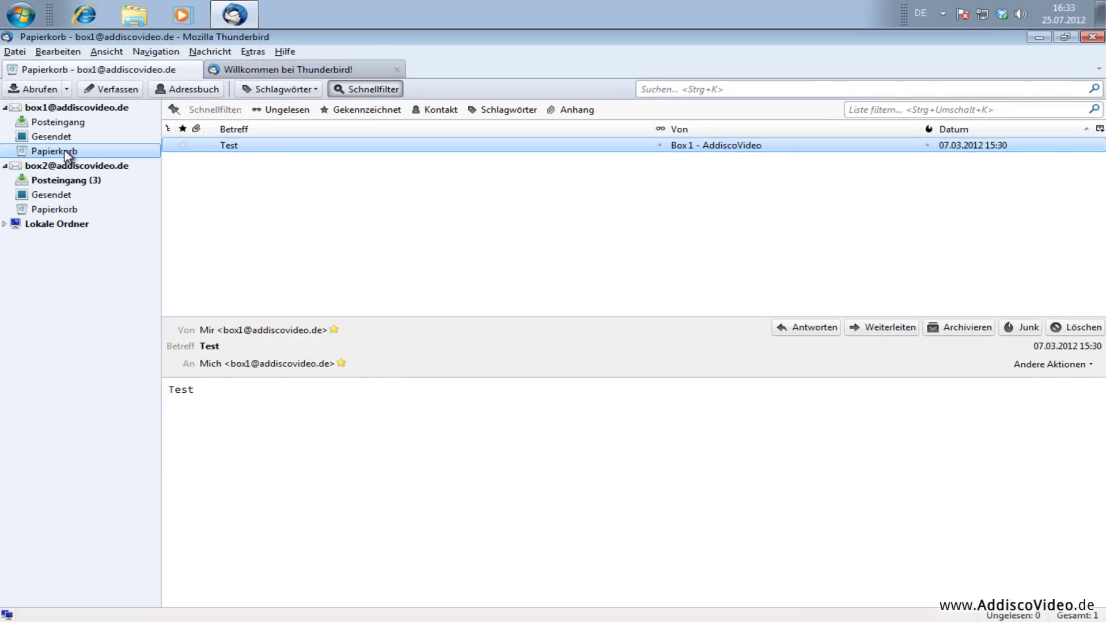
pyautogui.rightClick(133, 137)
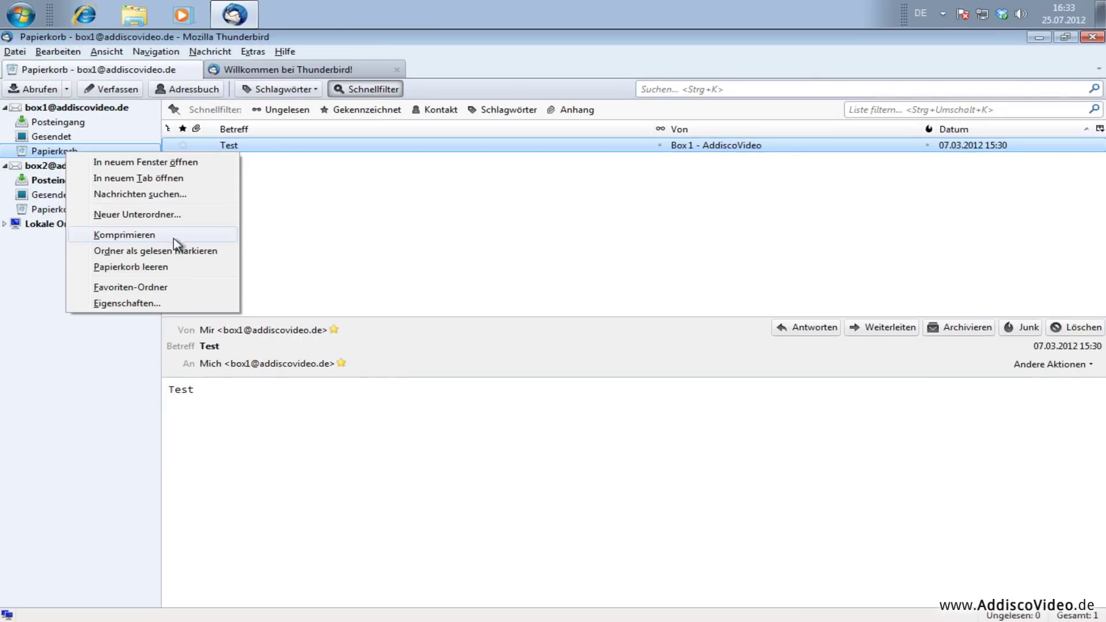
pyautogui.click(147, 236)
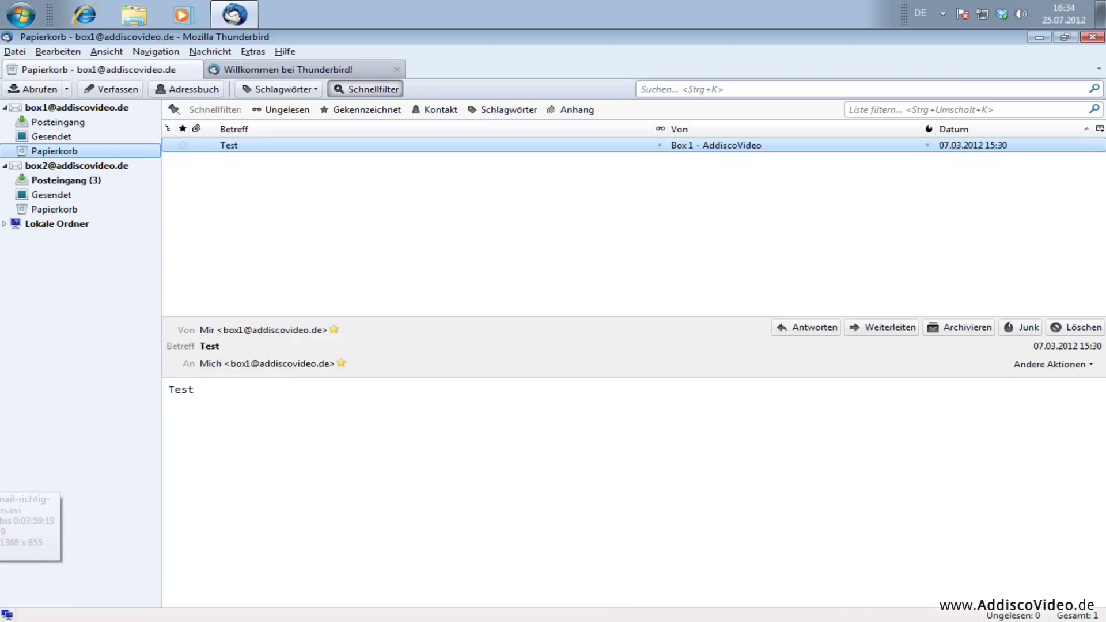
# Step: Select the first mail account and compact all of its folders at once
pyautogui.click(40, 111)
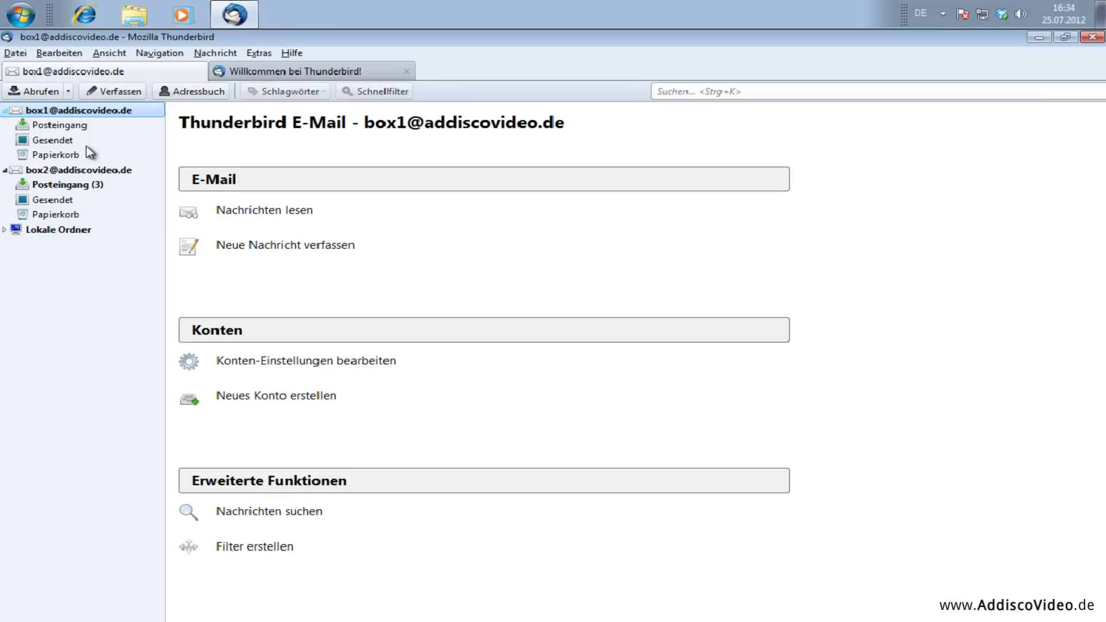
pyautogui.click(27, 91)
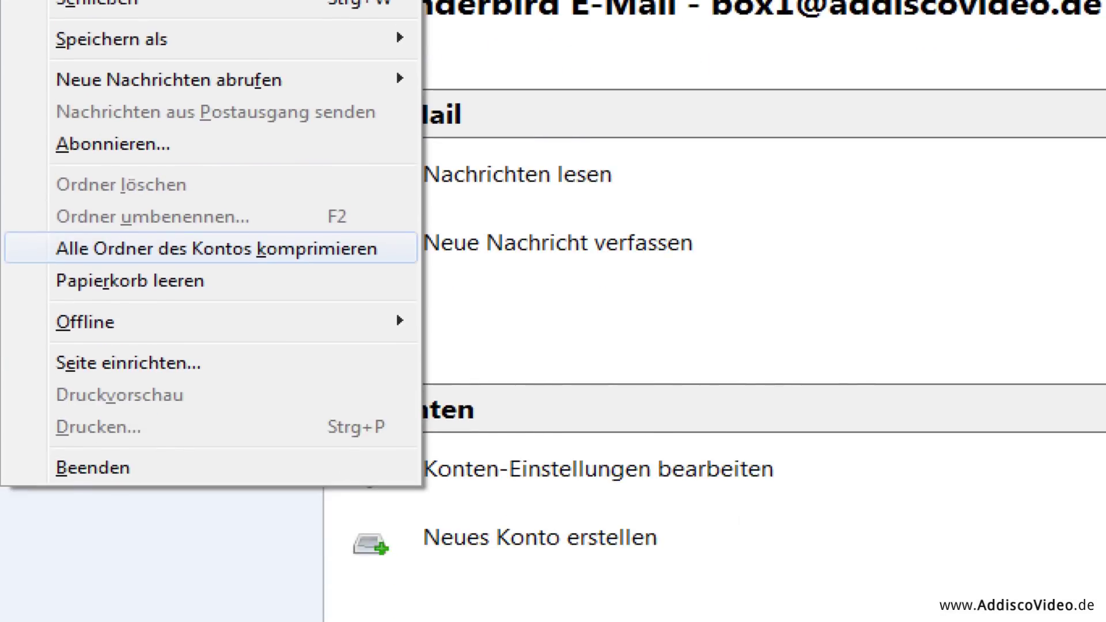
pyautogui.click(172, 248)
pyautogui.click(16, 52)
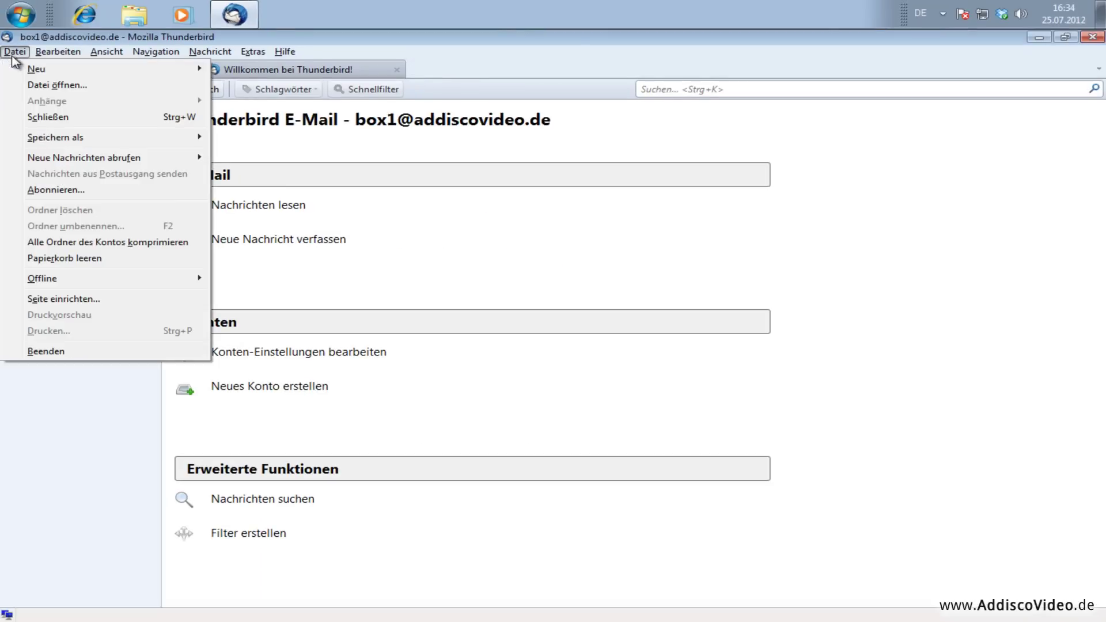
pyautogui.click(89, 247)
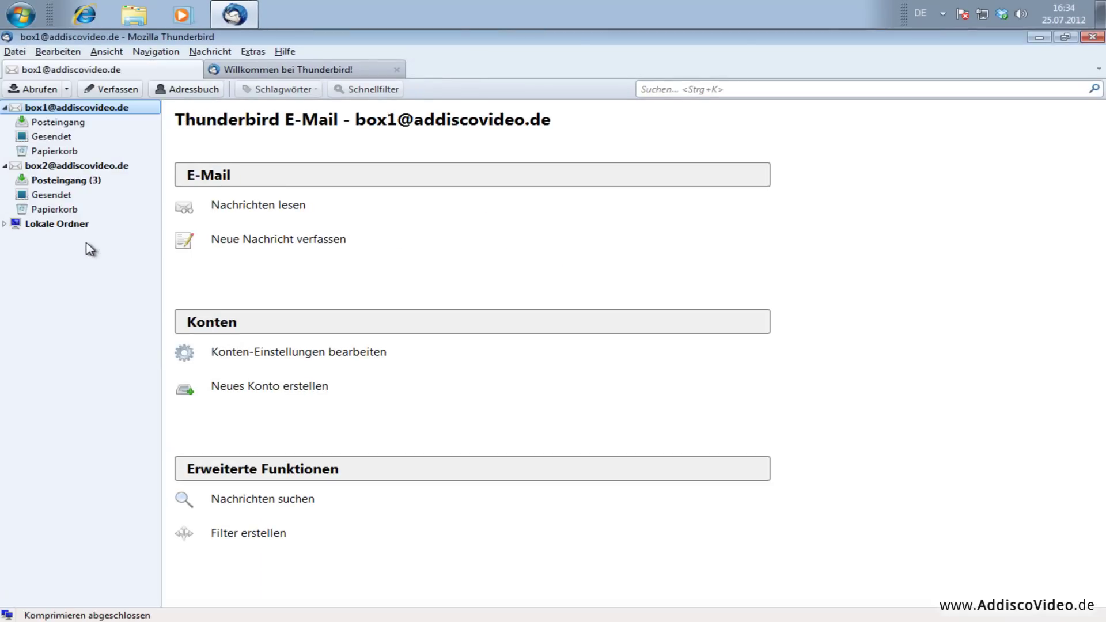
# Step: Compact the first account's Gesendet folder and open its Papierkorb folder
pyautogui.click(63, 138)
pyautogui.rightClick(63, 139)
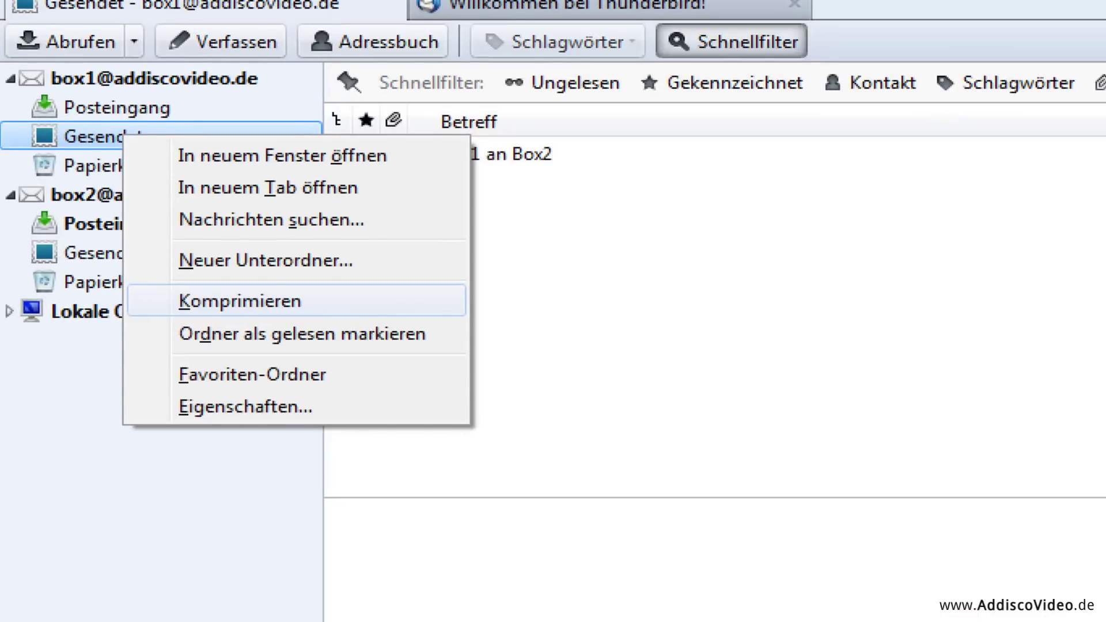
pyautogui.click(288, 303)
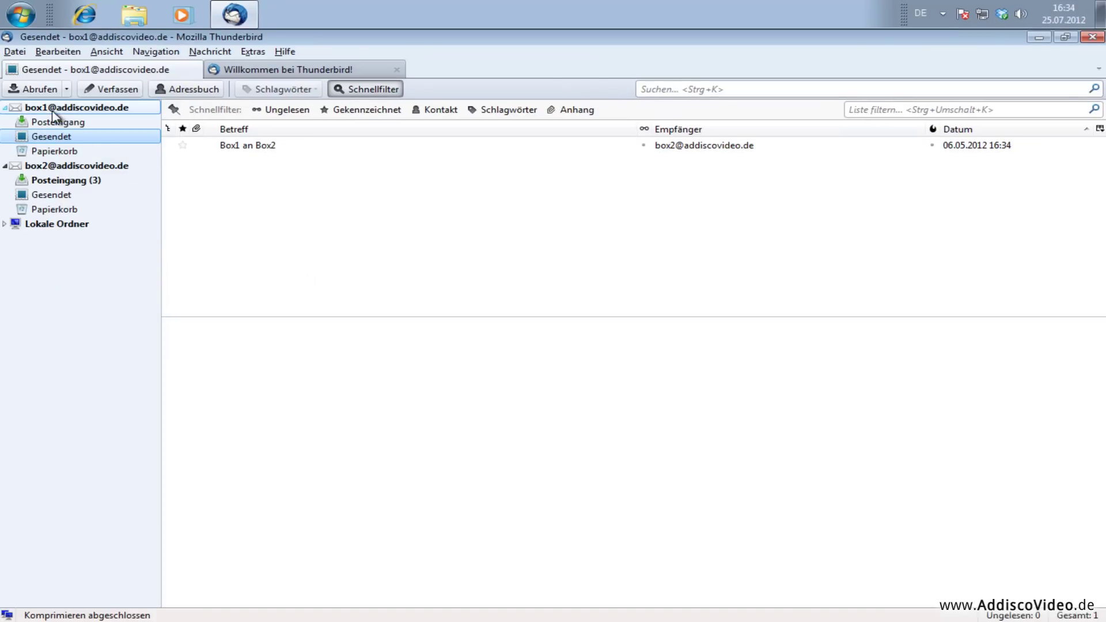
pyautogui.click(35, 151)
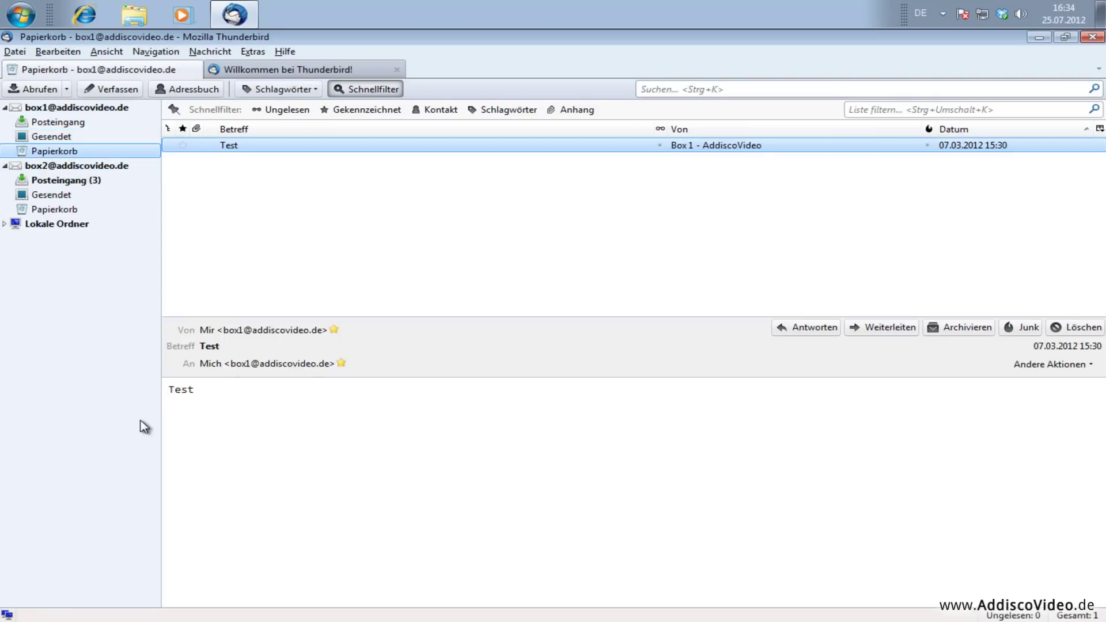